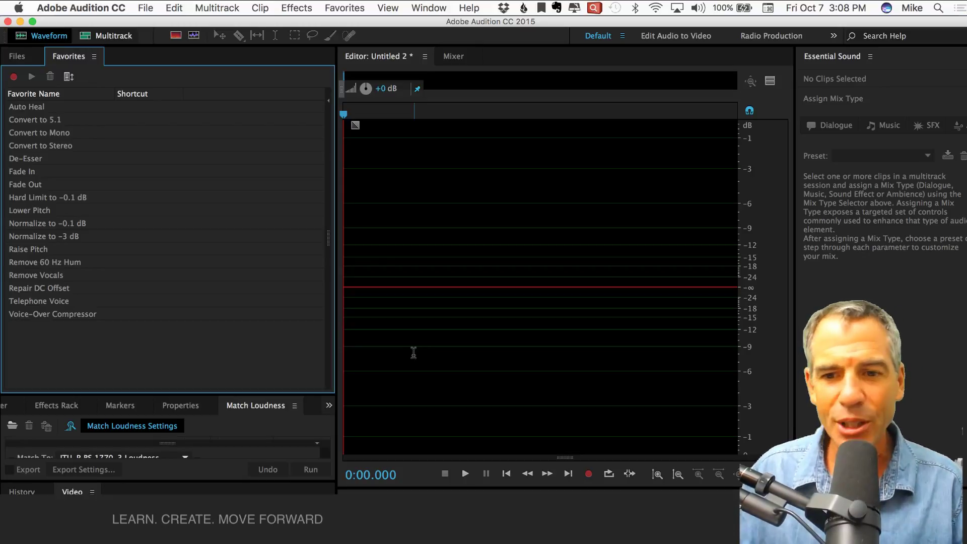
Create a new empty mono audio file named Test at 44100 Hz, 32-bit float
drag(256, 21, 249, 26)
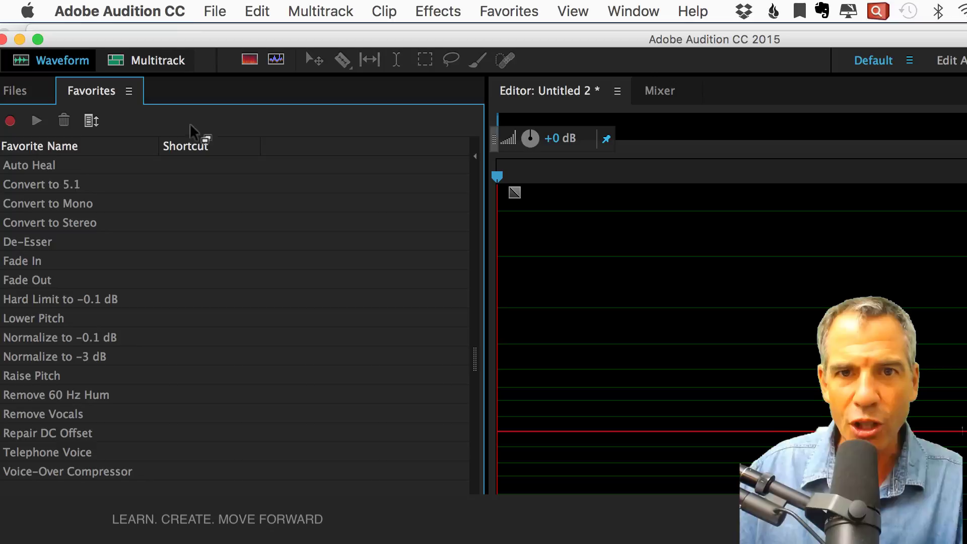
click(215, 11)
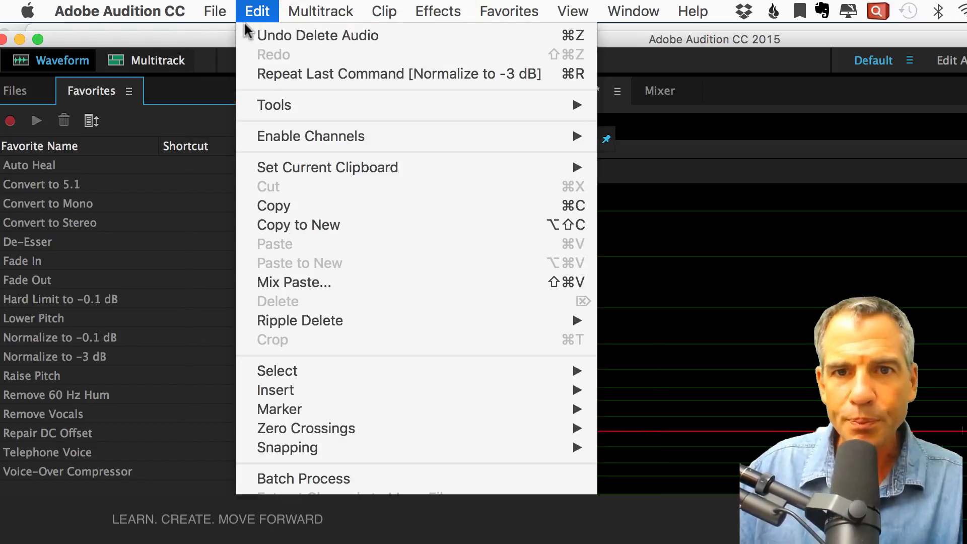
mouse_move(225, 37)
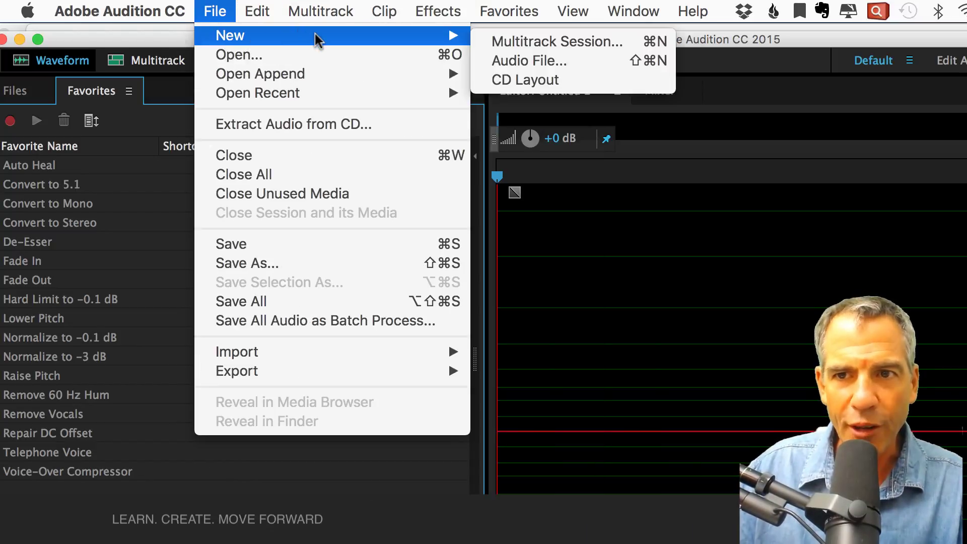
key(shift+super+n)
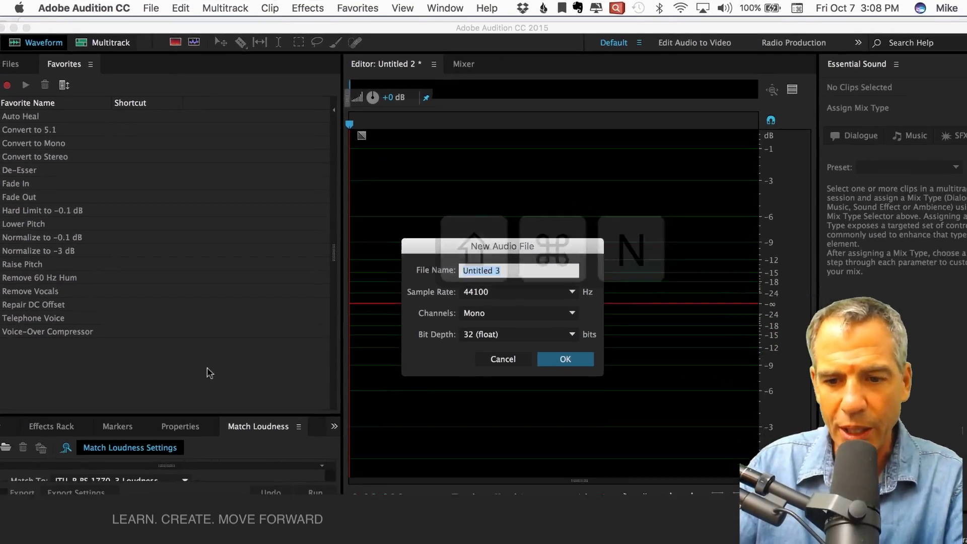
text(TE)
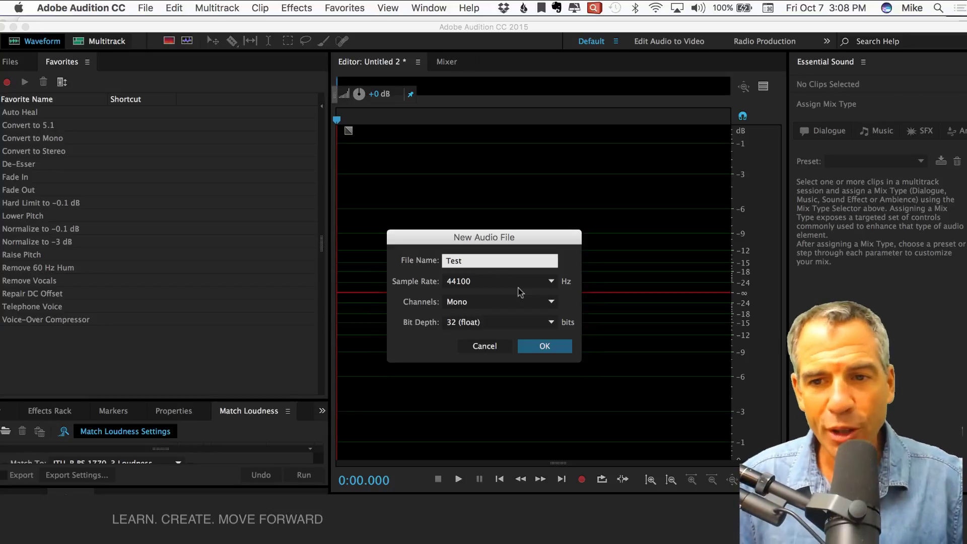
click(548, 347)
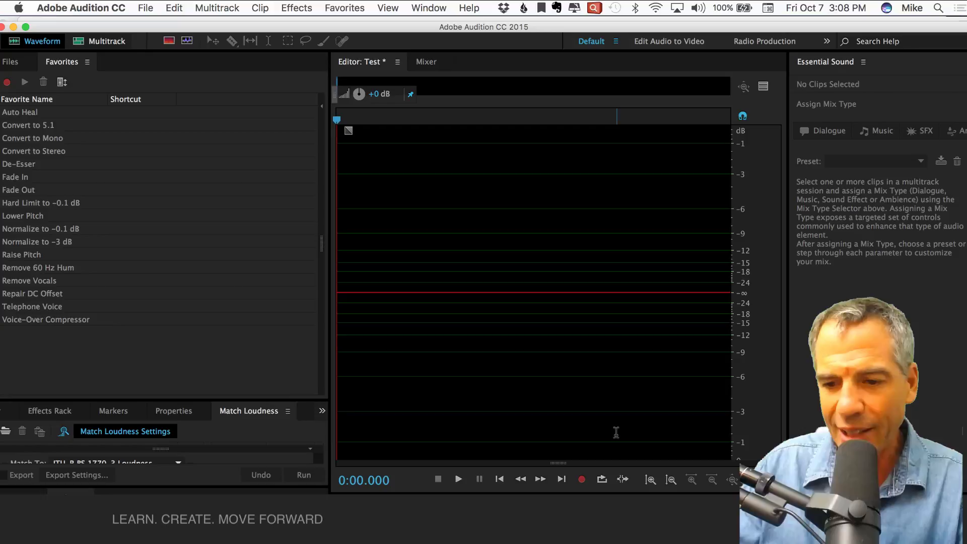
Show the level meters and record about 6.5 seconds of spoken voice into Test
key(alt+i)
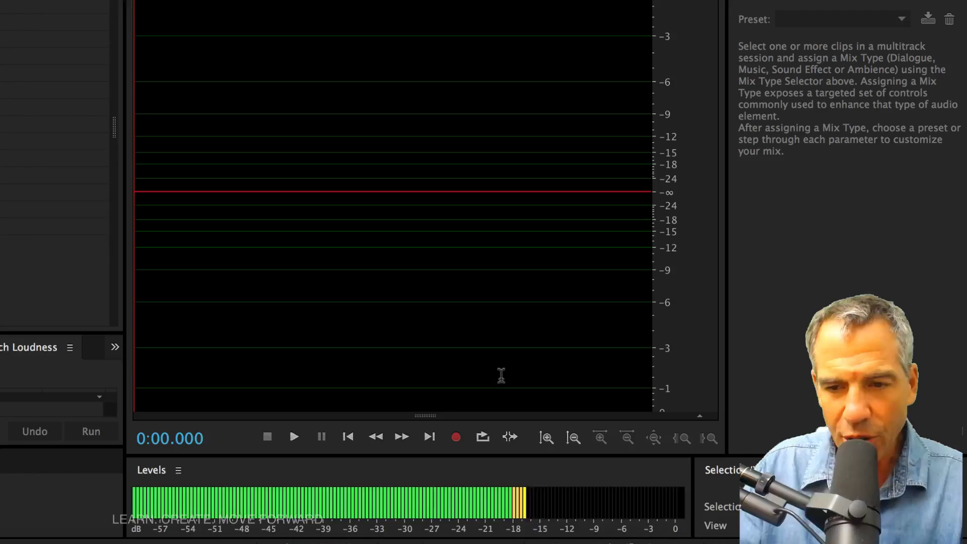
key(shift+space)
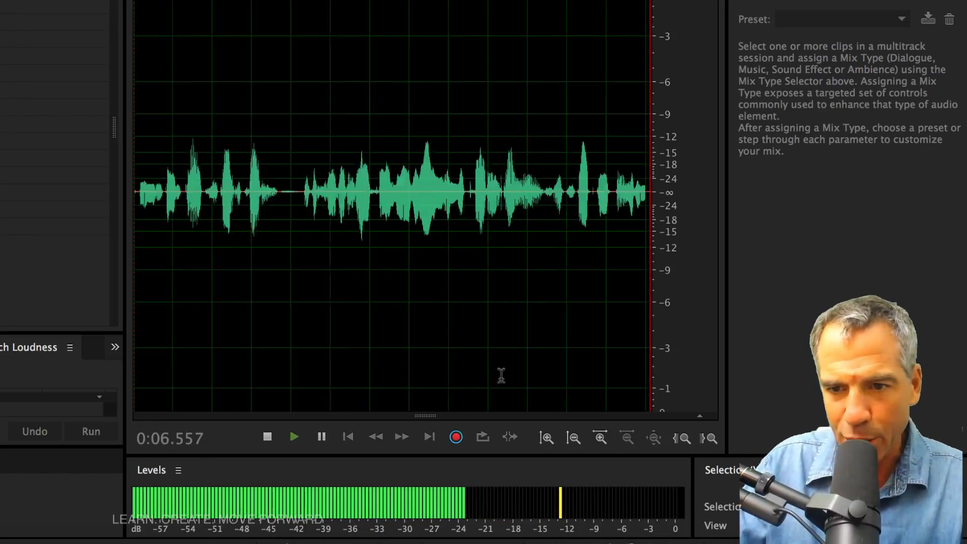
key(space)
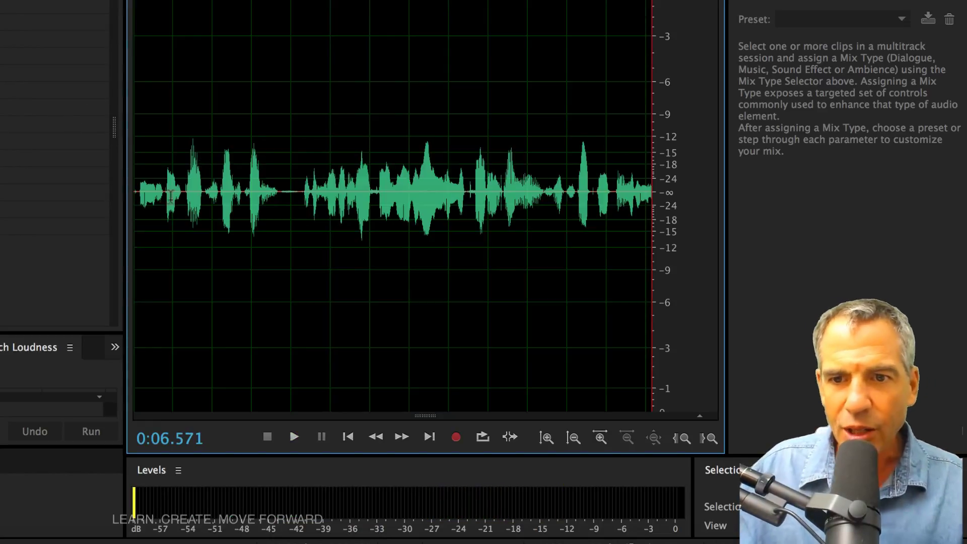
click(188, 15)
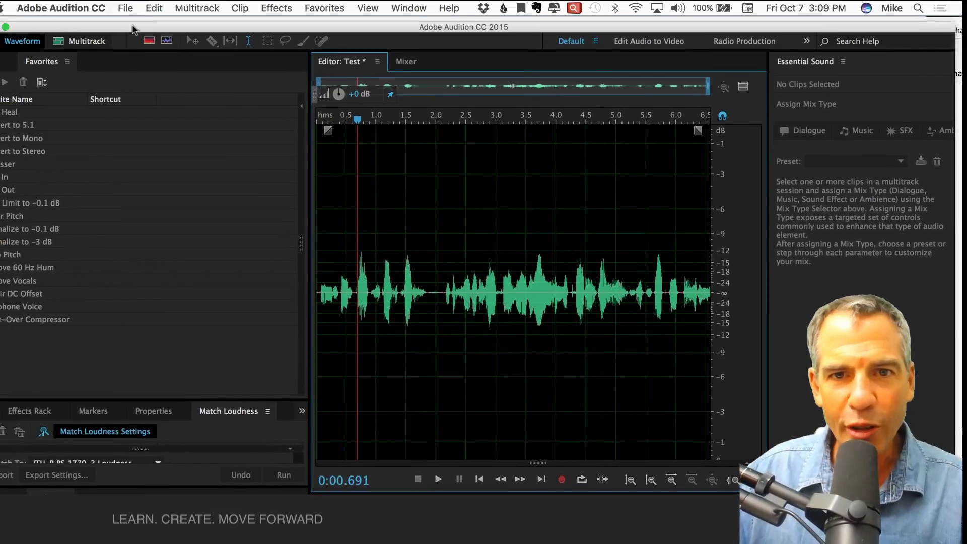
Maximize the window and show Amplitude Statistics, checking RMS Histogram and RMS Settings before returning to General
double_click(134, 29)
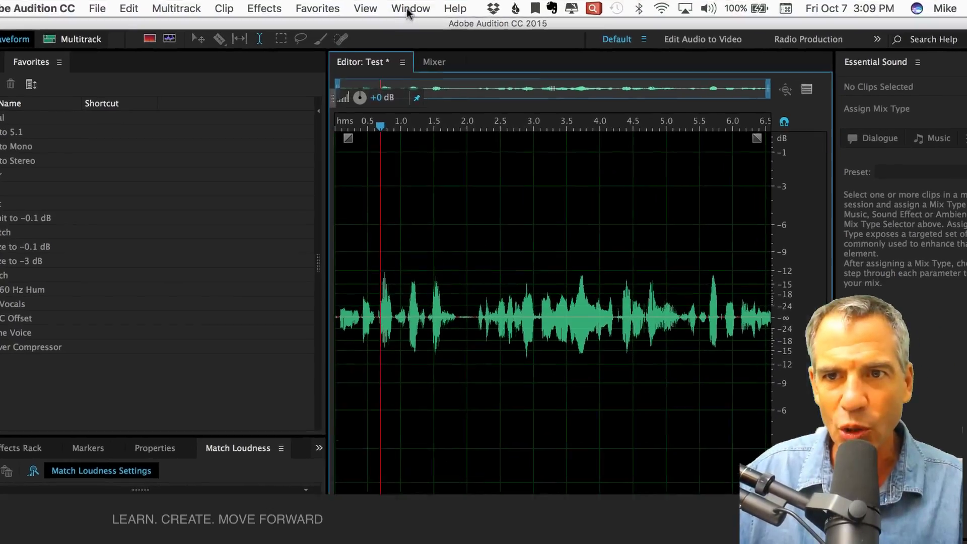
click(407, 12)
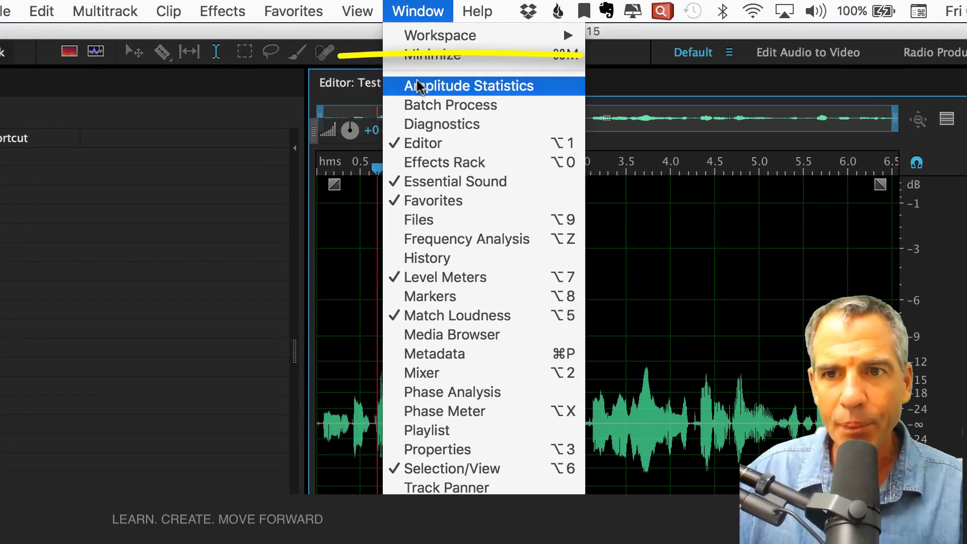
click(419, 87)
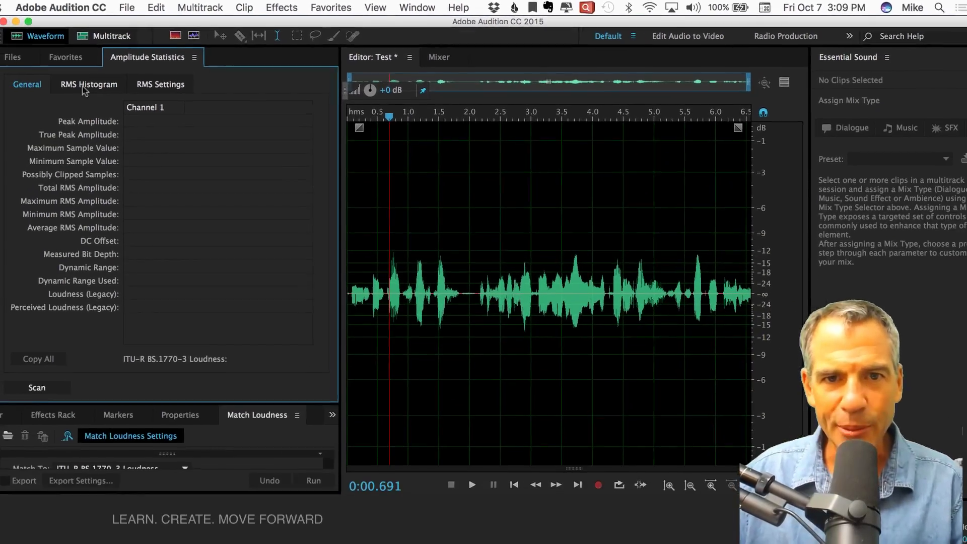
click(110, 84)
click(154, 83)
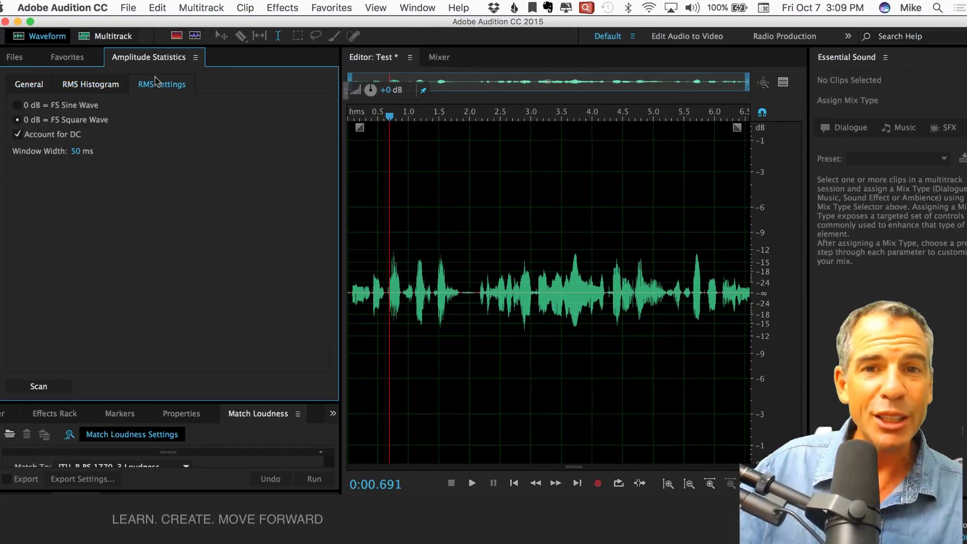
click(30, 86)
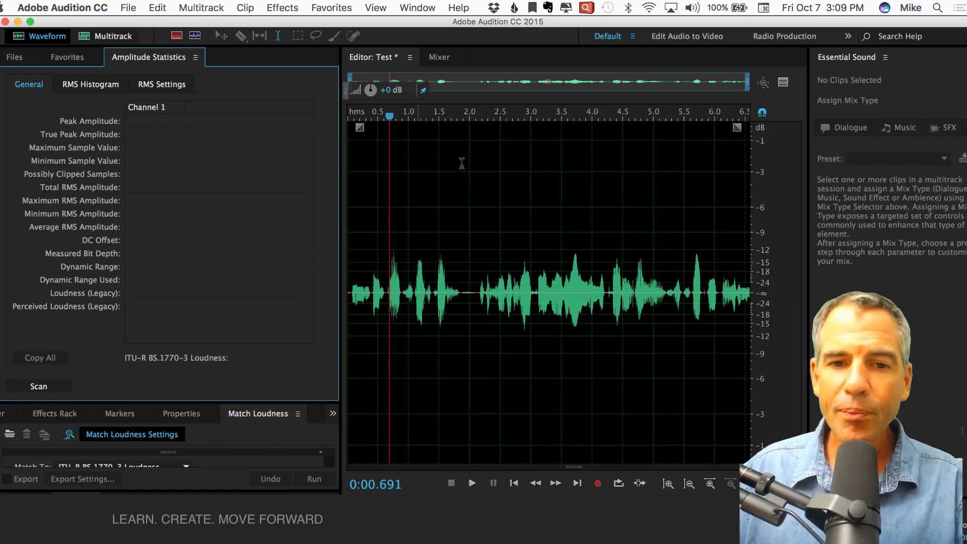
Select the whole recording and scan it, showing -12.32 dB peak and -29.35 LUFS loudness
click(477, 271)
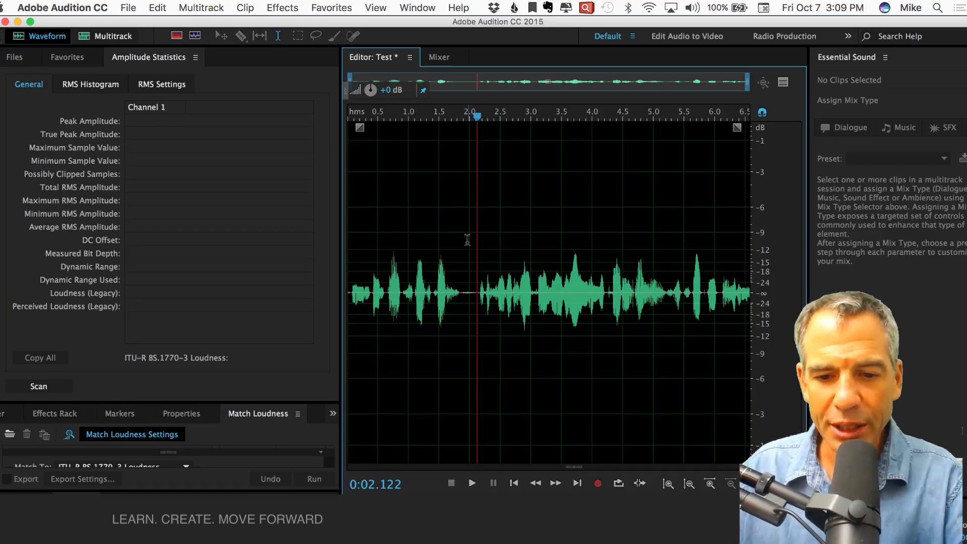
key(super+a)
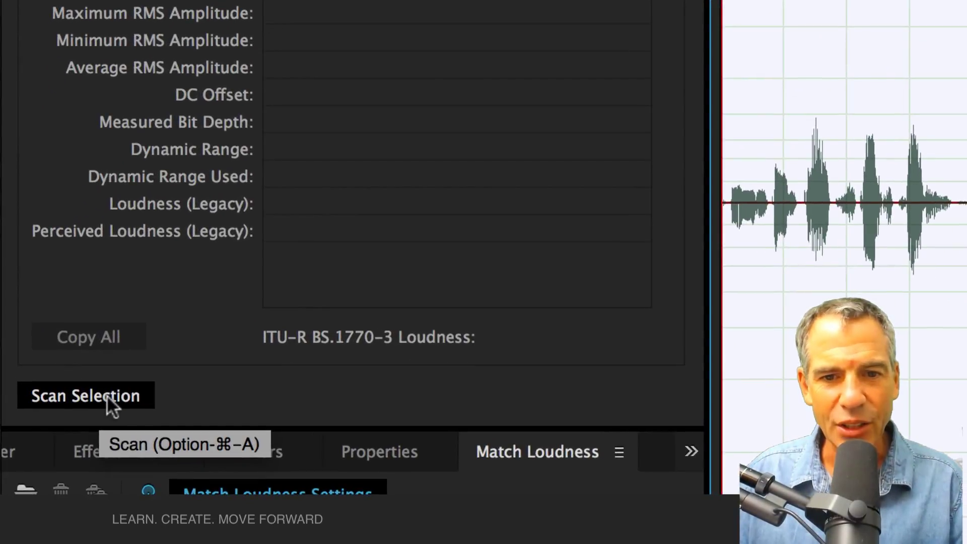
click(105, 395)
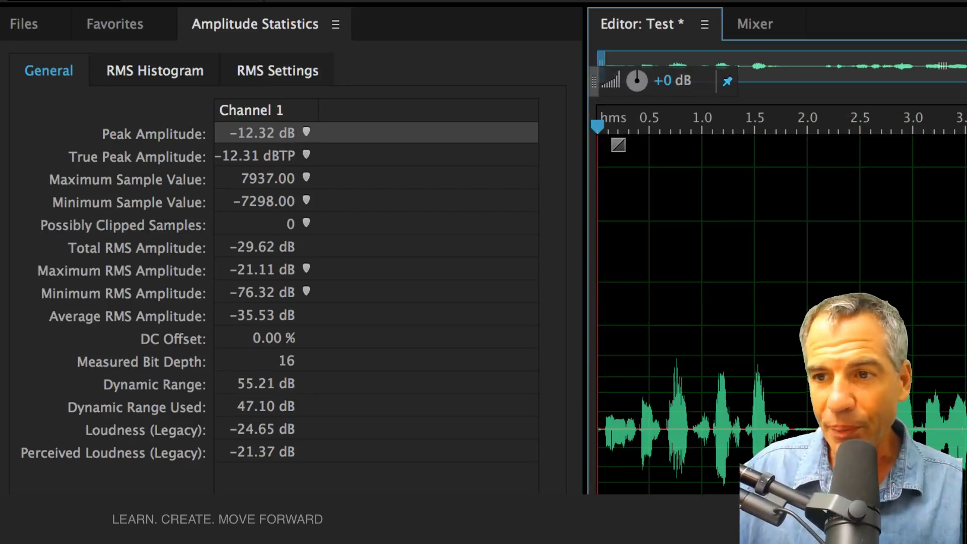
click(900, 124)
Zoom in on the waveform's amplitude scale and place the playhead around 2.4 seconds
key(super+equal)
key(super+equal)
key(super+equal)
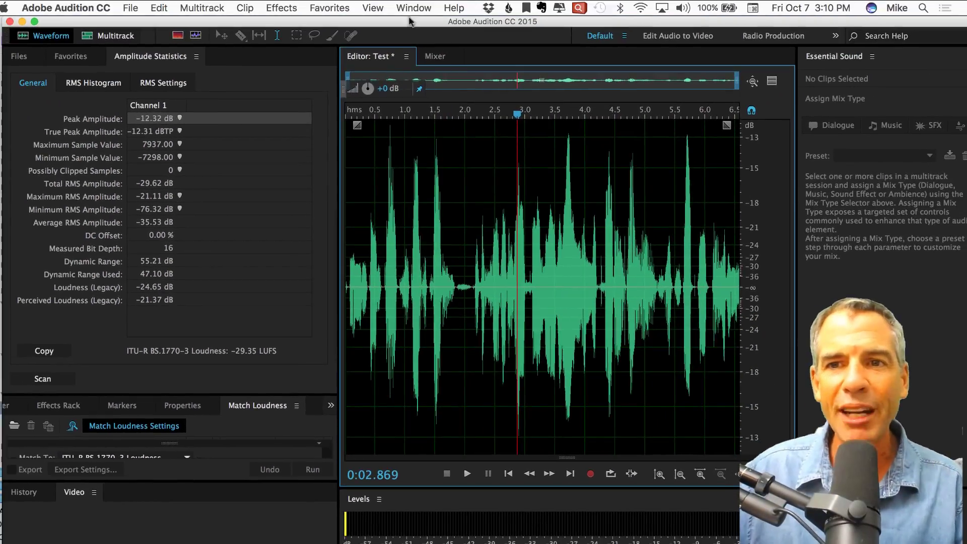
click(413, 8)
click(494, 261)
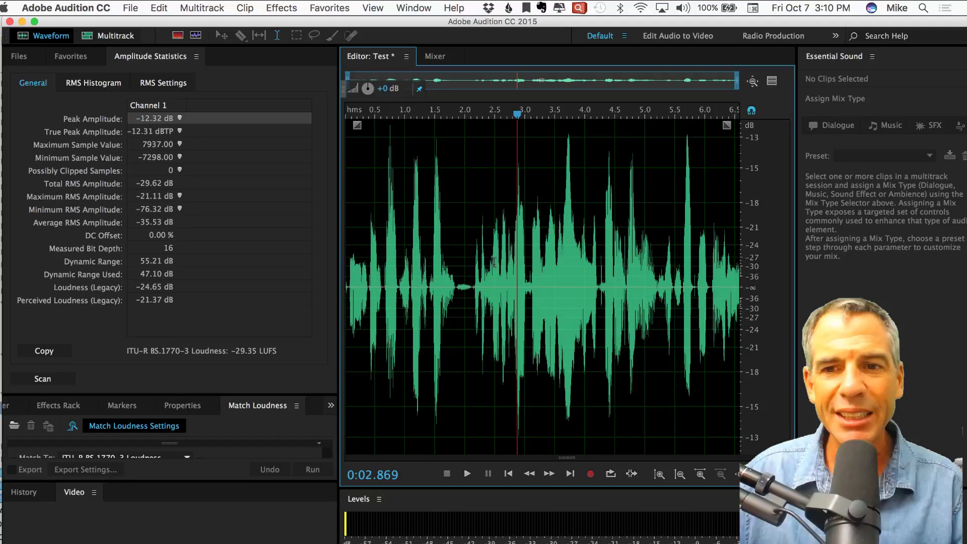
click(483, 263)
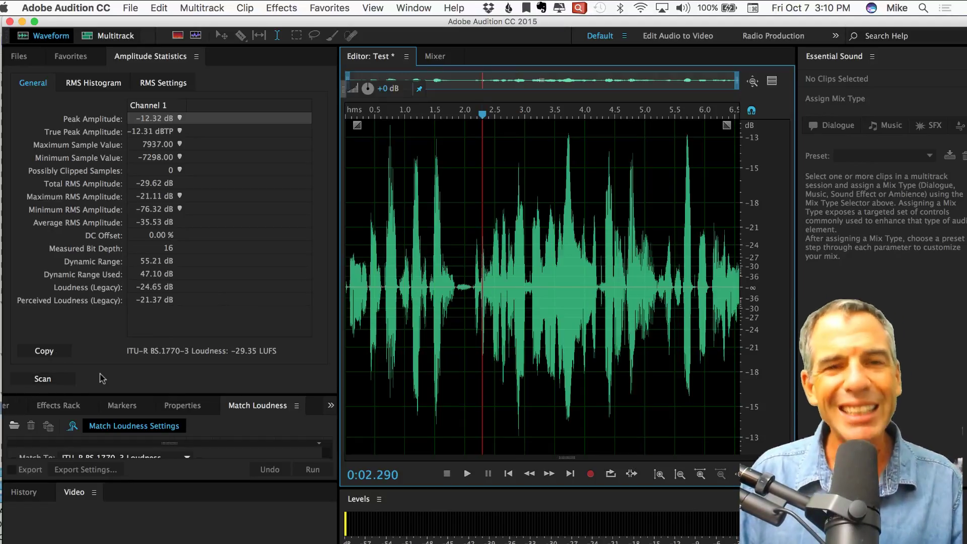
click(559, 219)
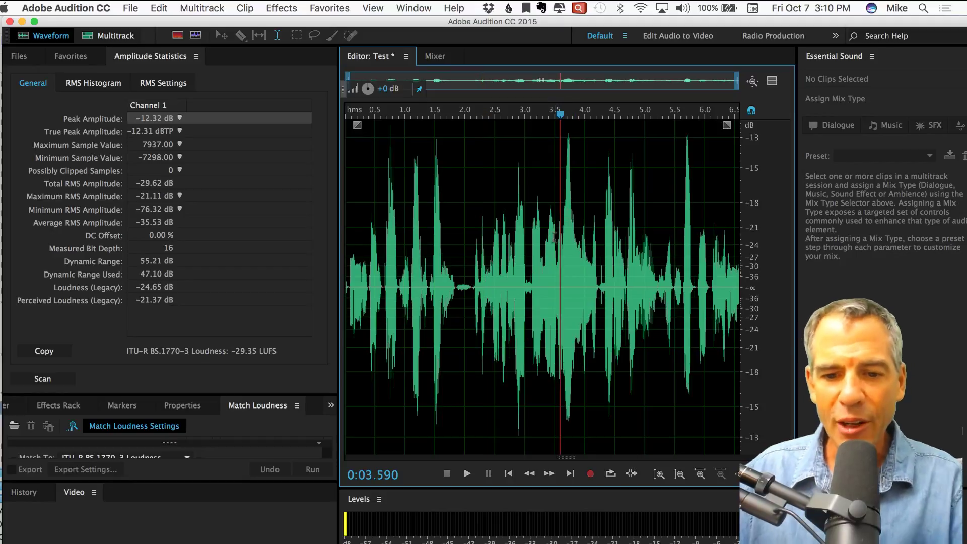
Select the whole recording and apply the Normalize to -3 dB favorite
double_click(536, 236)
click(319, 6)
mouse_move(394, 5)
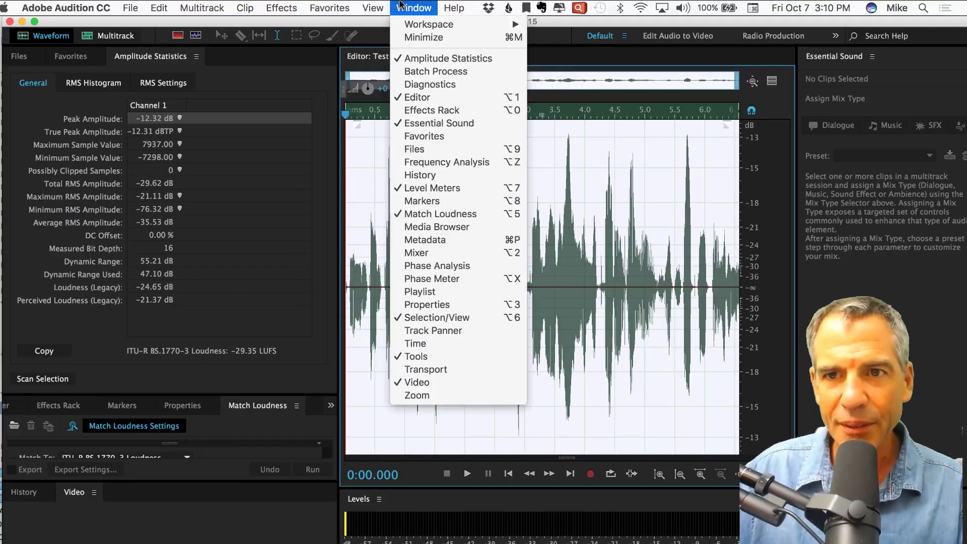
mouse_move(335, 9)
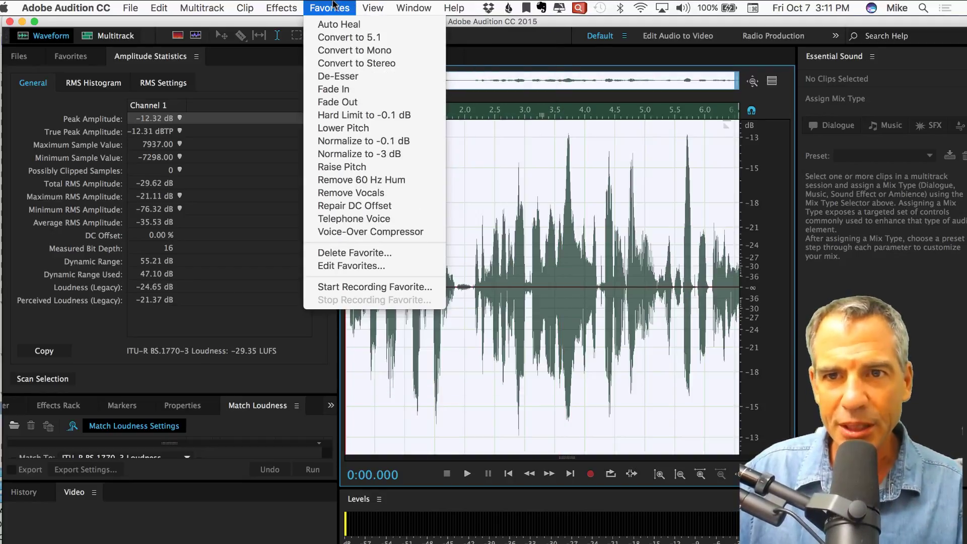
click(379, 154)
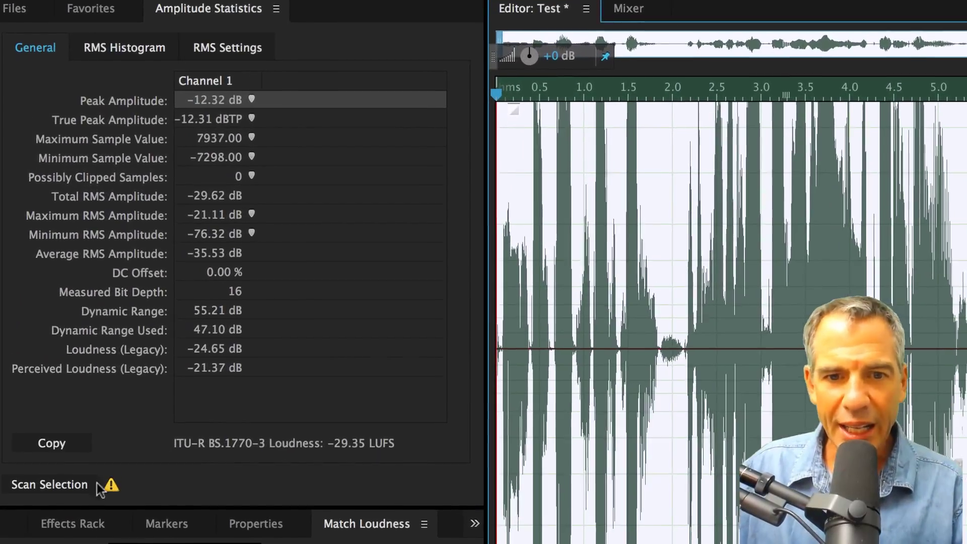
Rescan the normalized recording, now -3.01 dB peak and -20.05 LUFS, then clear the selection
click(95, 492)
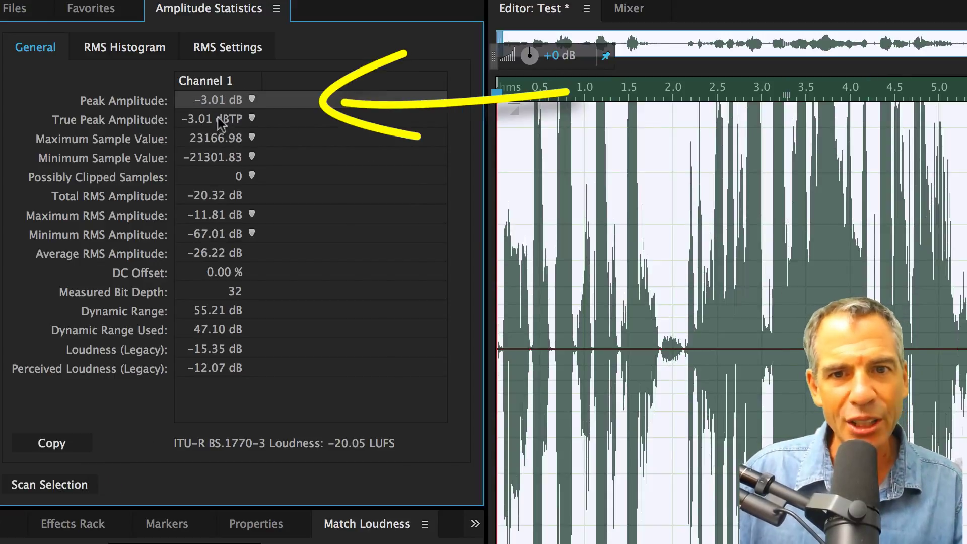
click(456, 1)
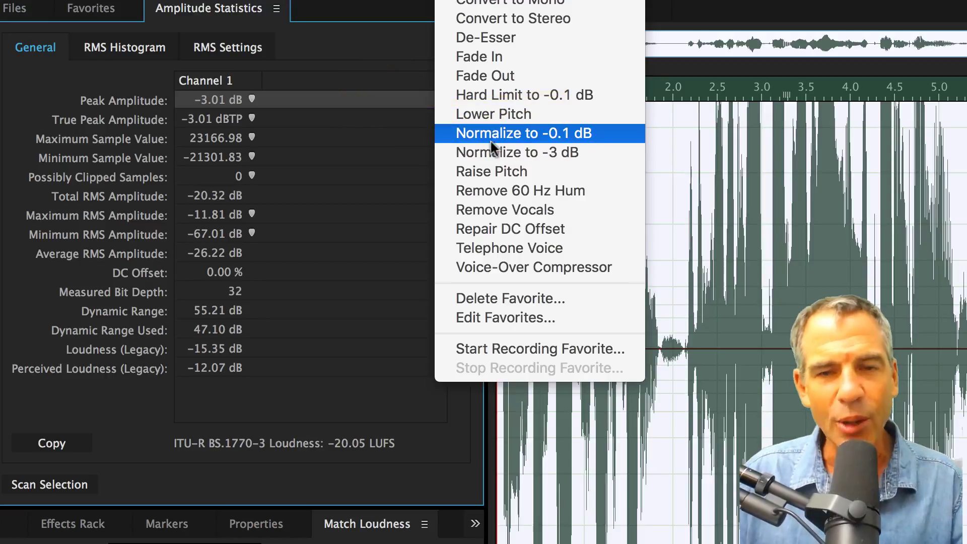
key(Escape)
click(776, 286)
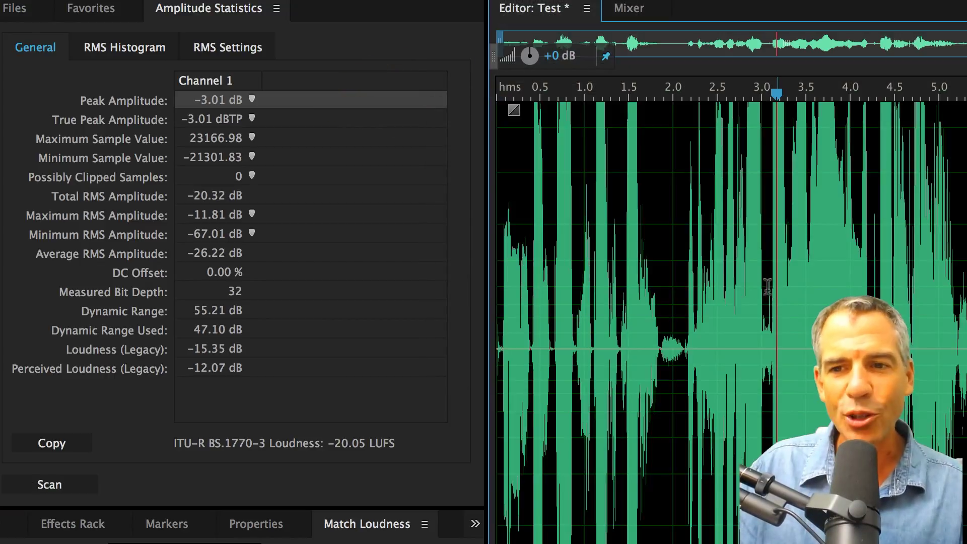